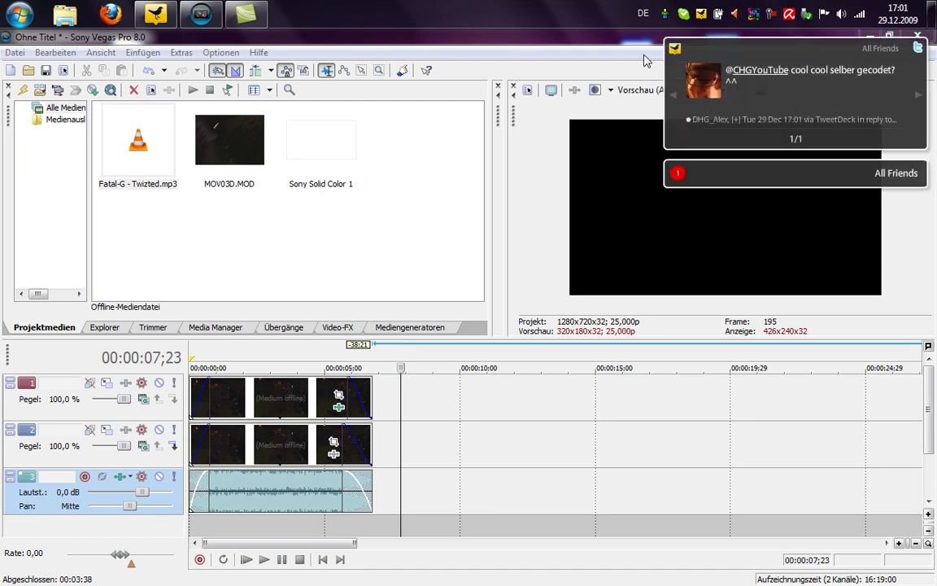
left_click(674, 47)
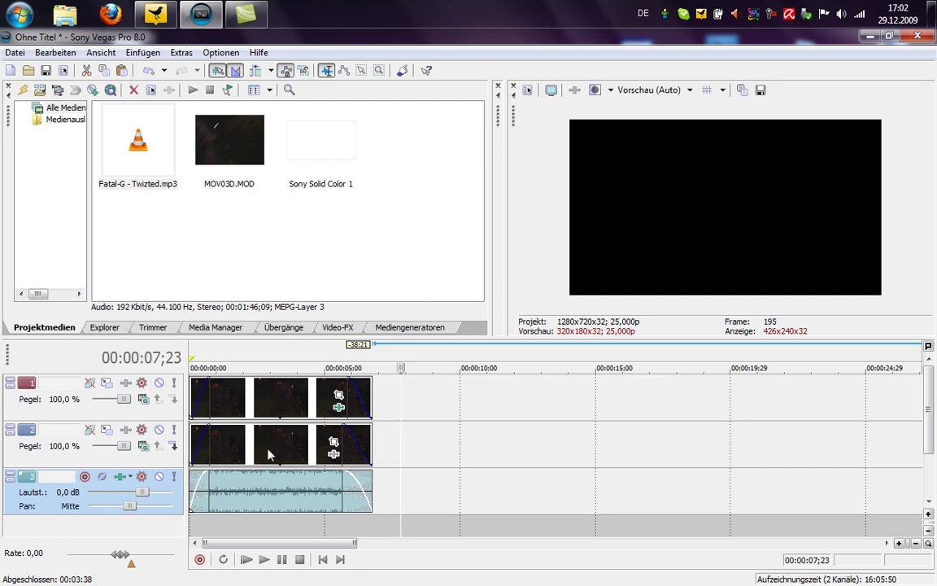
Delete the video event on the uppermost track and remove the emptied track
double_click(236, 397)
right_click(236, 397)
left_click(277, 213)
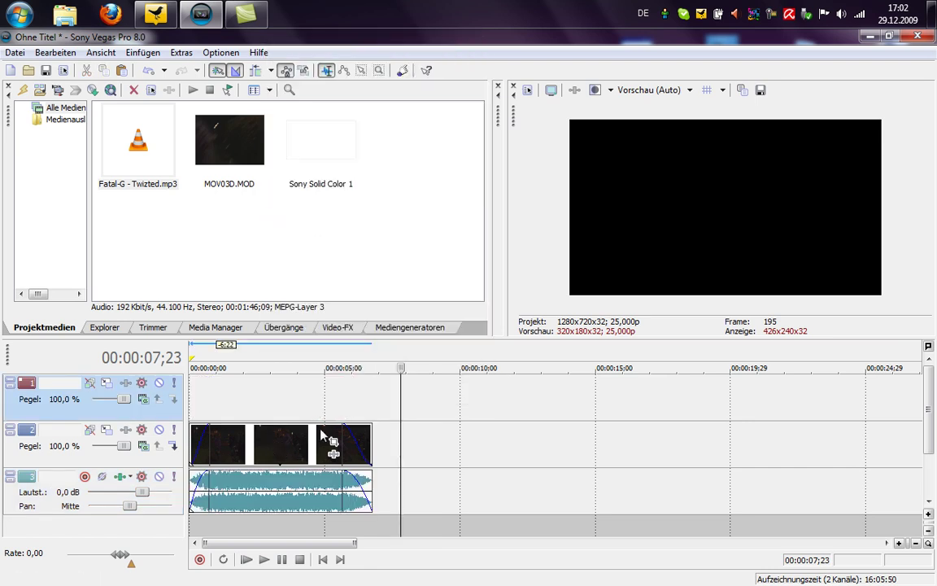
right_click(397, 392)
left_click(424, 447)
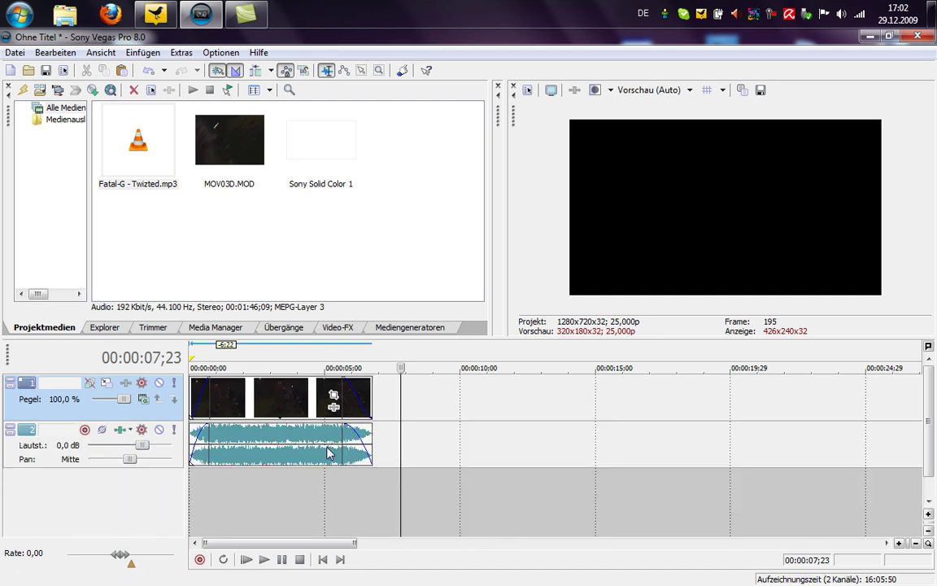
left_click(269, 403)
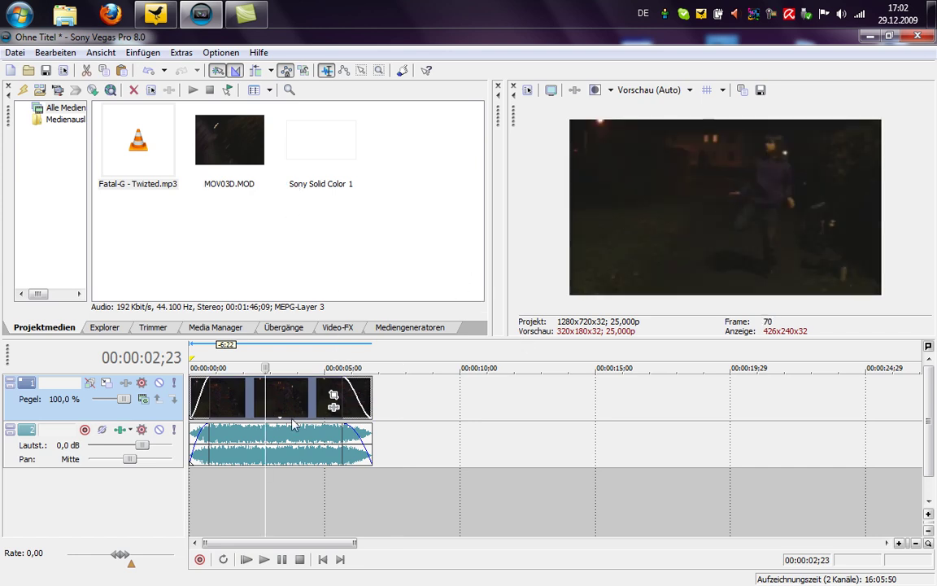
left_click(248, 443)
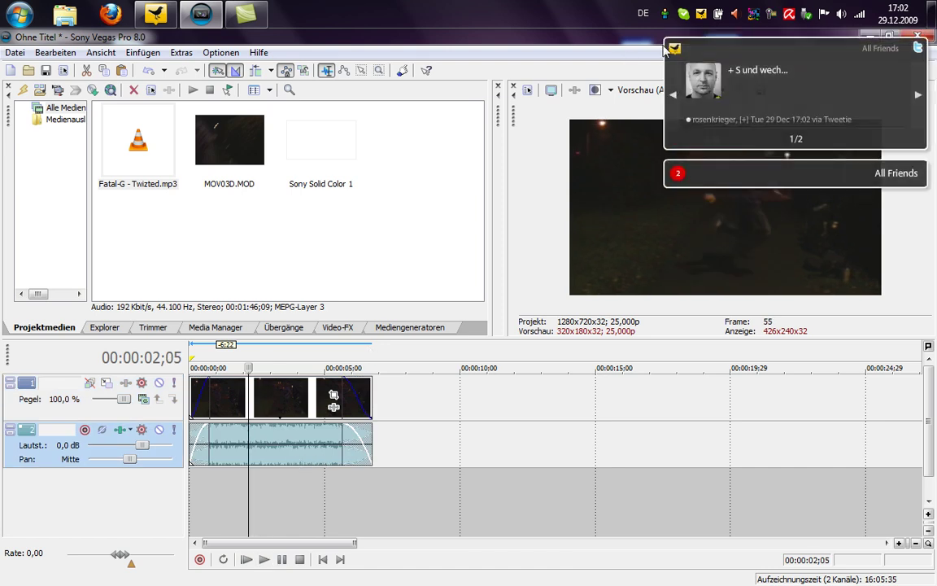
left_click(918, 95)
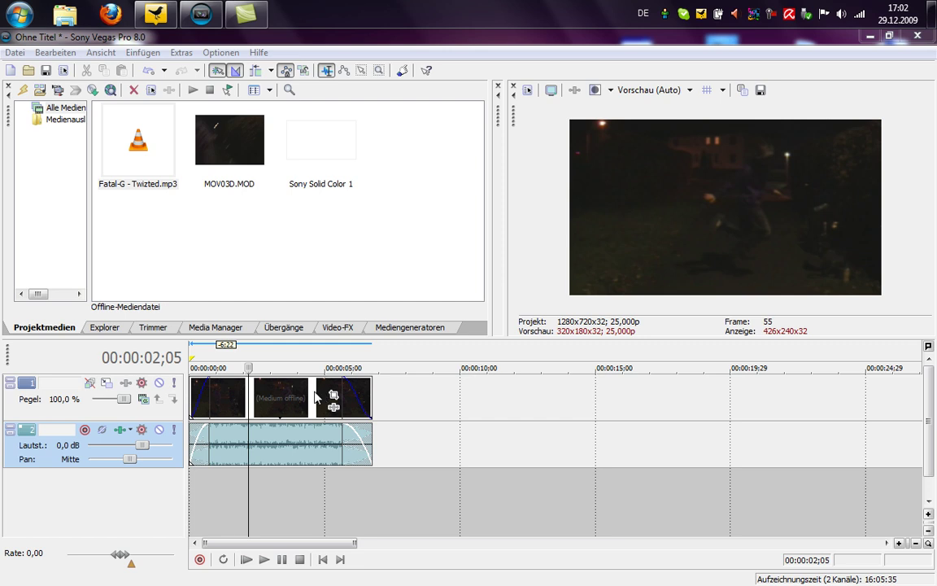
Insert a new empty video track above the existing video track
right_click(398, 396)
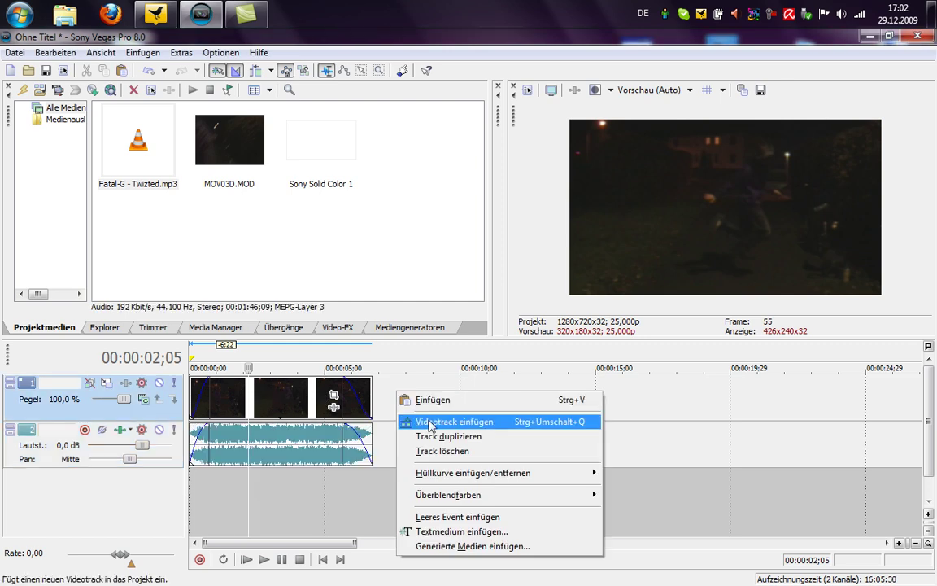
left_click(454, 422)
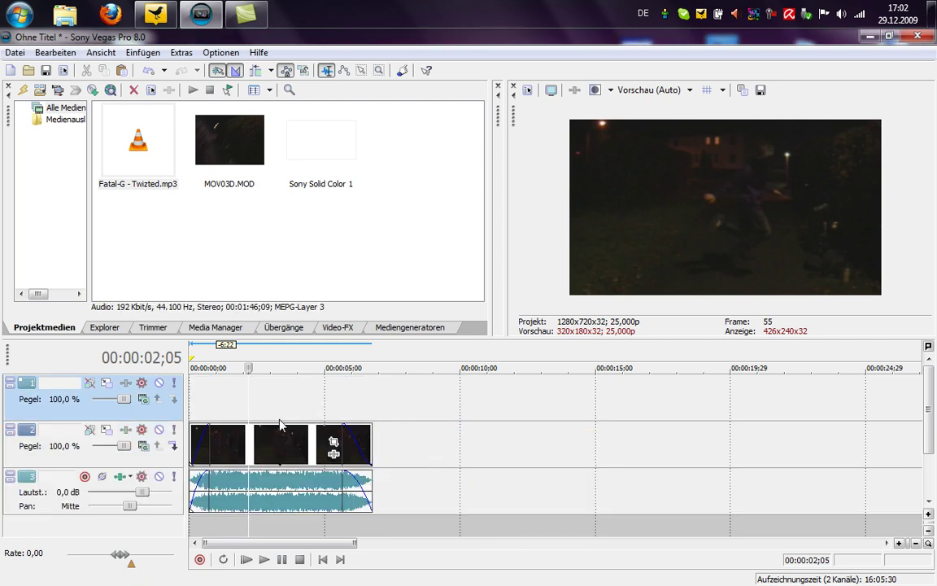
right_click(429, 450)
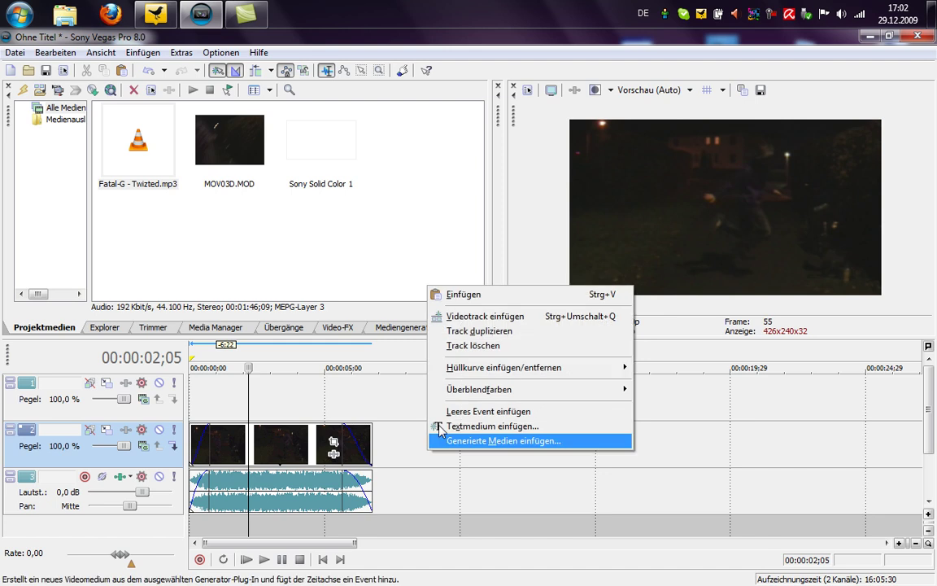
left_click(458, 212)
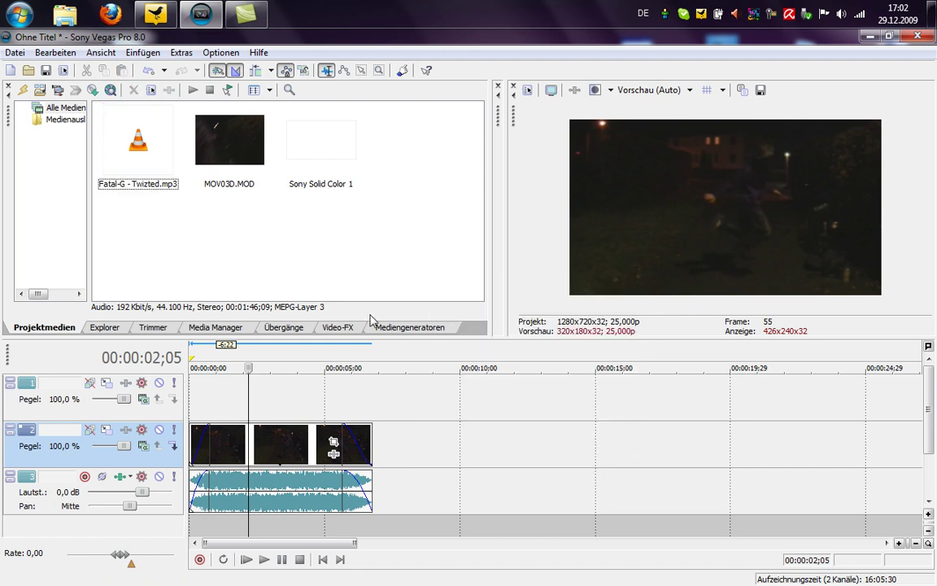
Copy the video event on track 2 and paste it at the project start on the empty track 1
left_click(323, 558)
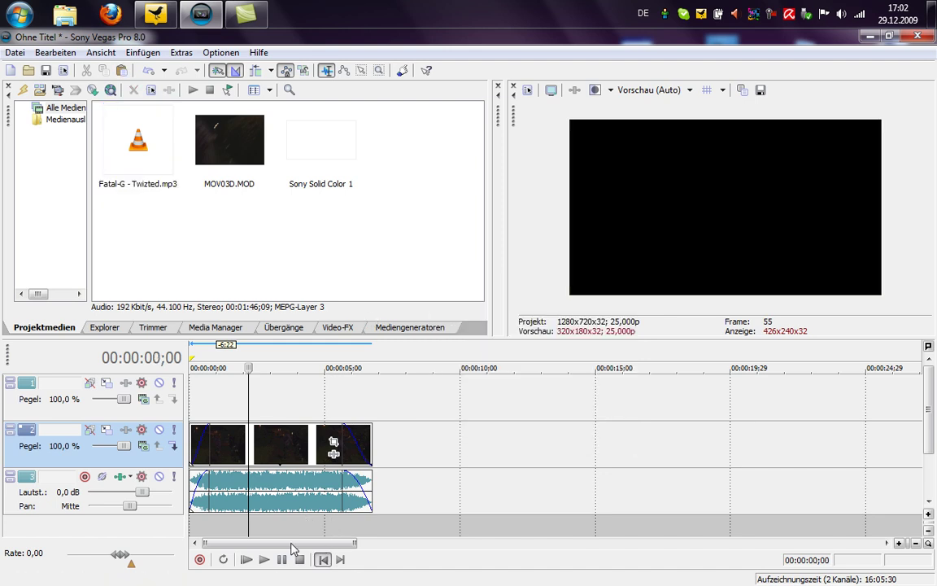
right_click(257, 458)
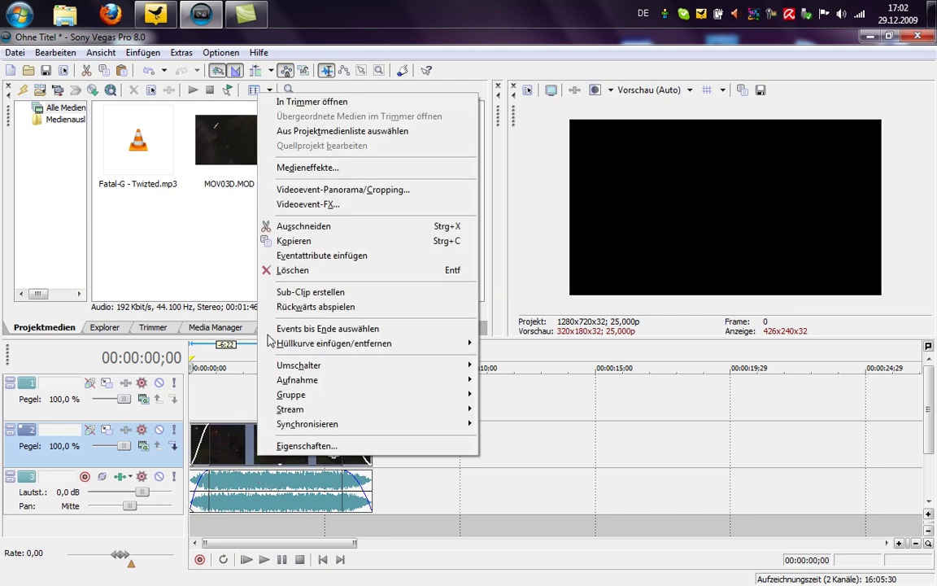
left_click(298, 244)
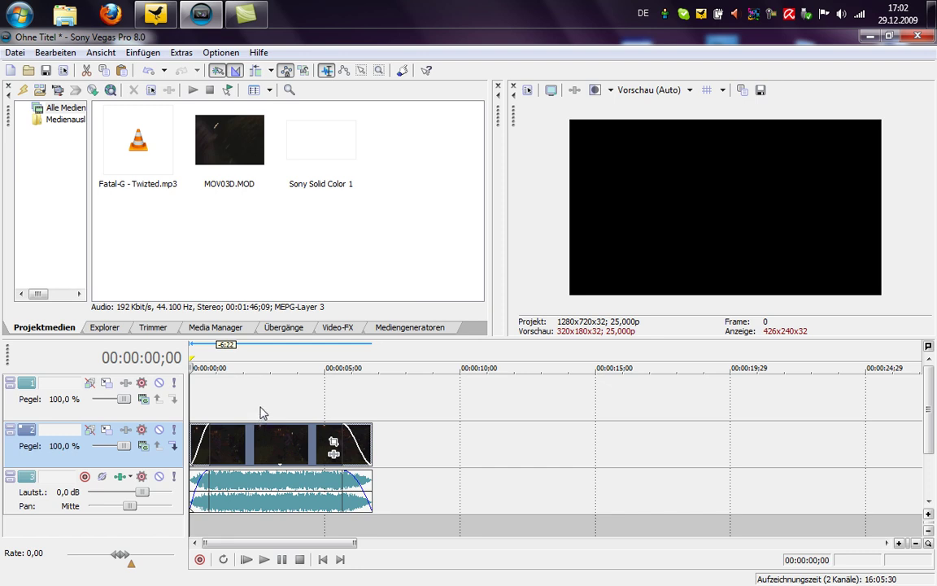
key("ctrl+v")
left_click(231, 407)
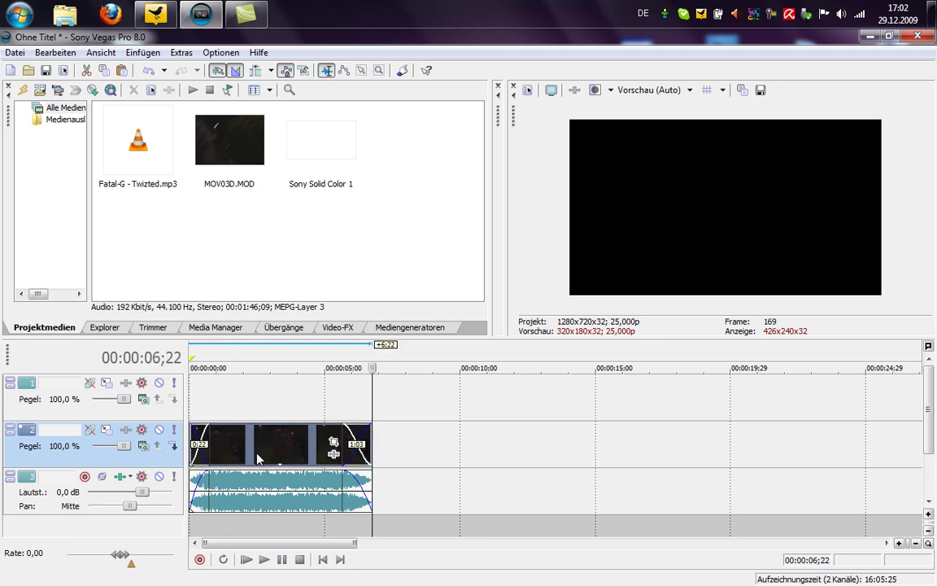
key("ctrl+v")
left_click(247, 400)
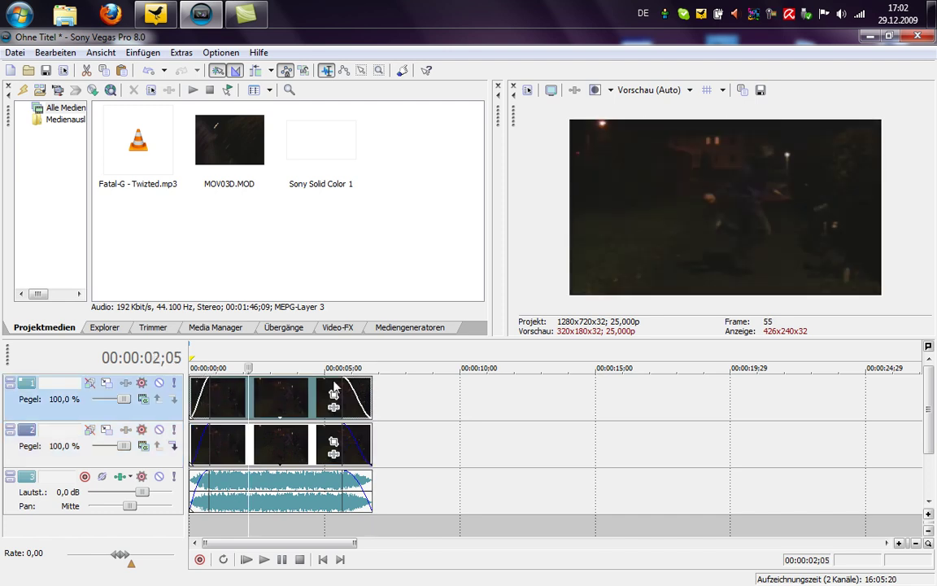
Try a fade-out offset of 00:00:00;27 on the track 1 video event, and restore its previous fade-out
mouse_move(342, 378)
left_mouse_down()
mouse_move(376, 376)
mouse_move(327, 376)
mouse_move(349, 375)
left_mouse_up()
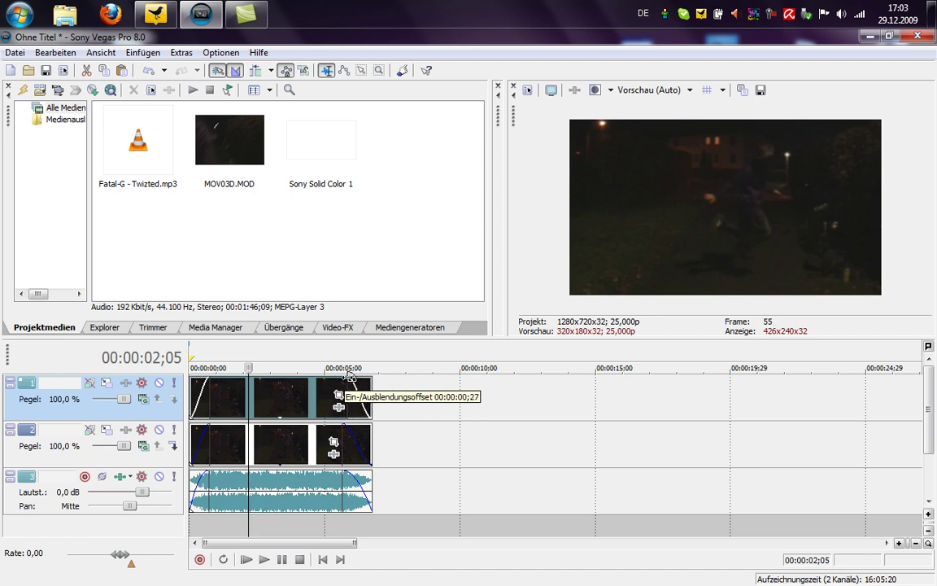
mouse_move(348, 374)
left_mouse_down()
mouse_move(371, 376)
mouse_move(343, 375)
left_mouse_up()
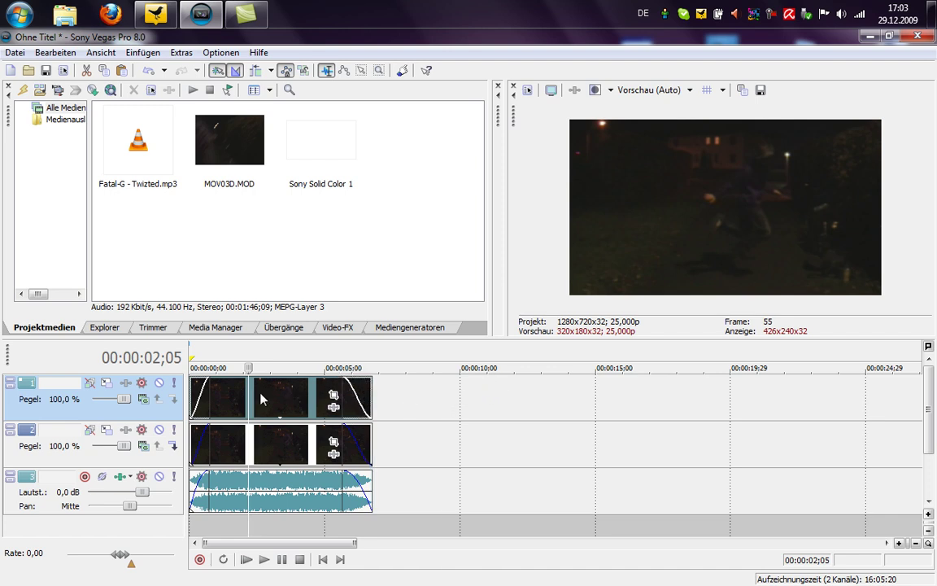
left_click(258, 419)
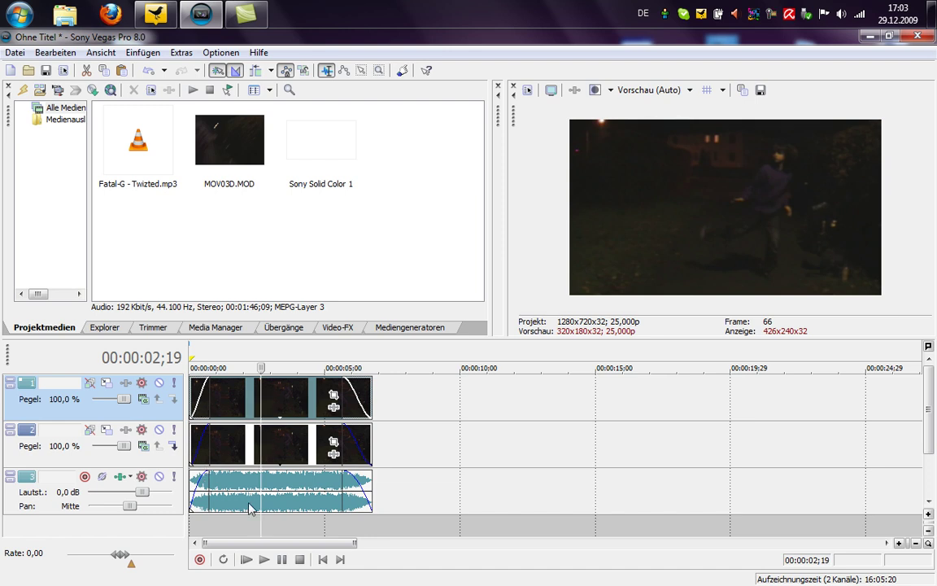
Bring up the video effects list and mute video track 2, leaving the event on track 1 selected
left_click(346, 332)
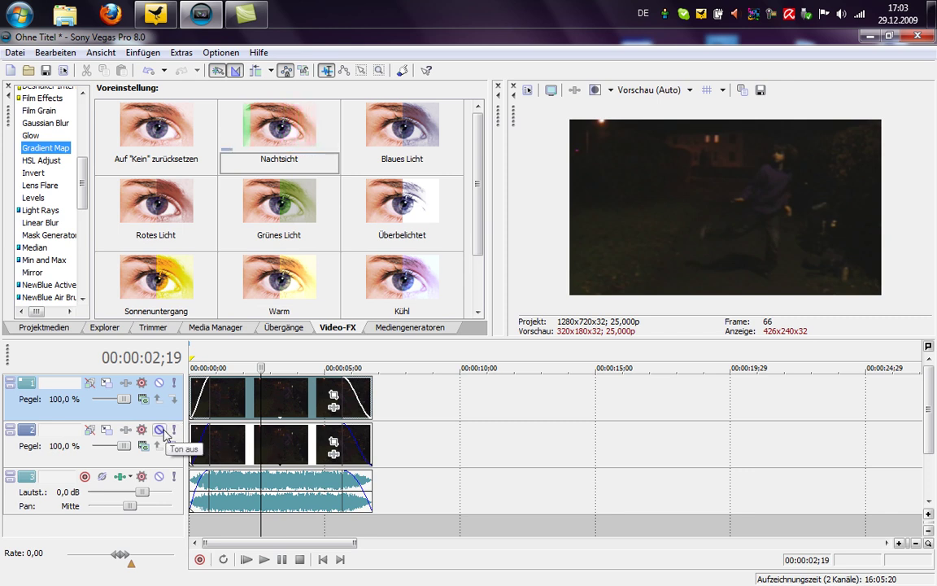
left_click(263, 453)
left_click(285, 447)
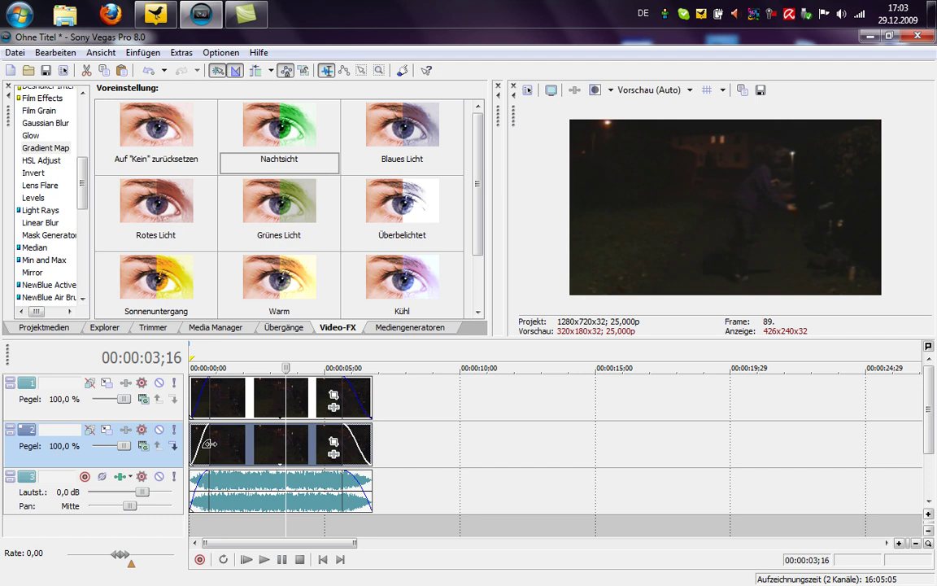
left_click(160, 429)
left_click(224, 411)
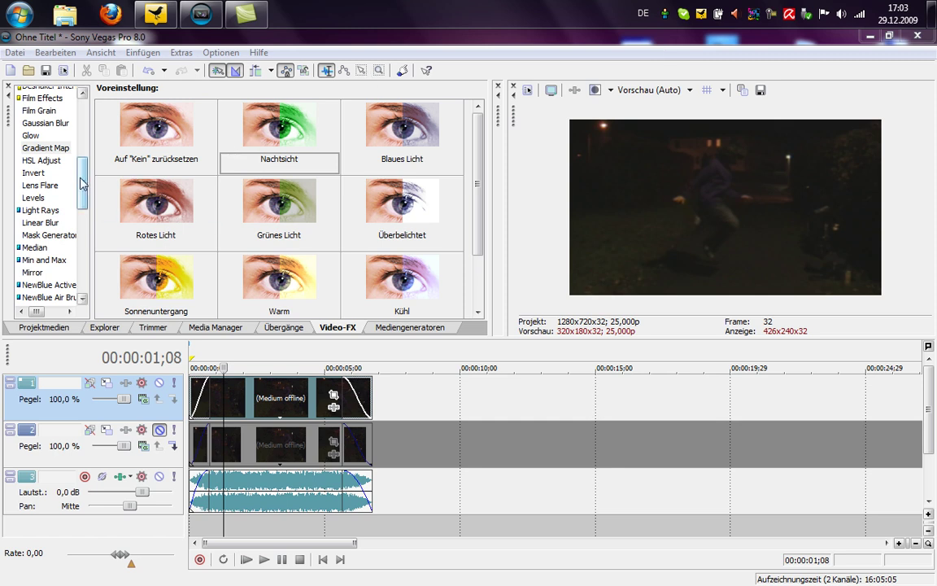
Apply the Cookie Cutter effect with the "Kreis, Mitte" preset to the video event on track 1
mouse_move(81, 180)
left_mouse_down()
mouse_move(81, 155)
mouse_move(81, 166)
left_mouse_up()
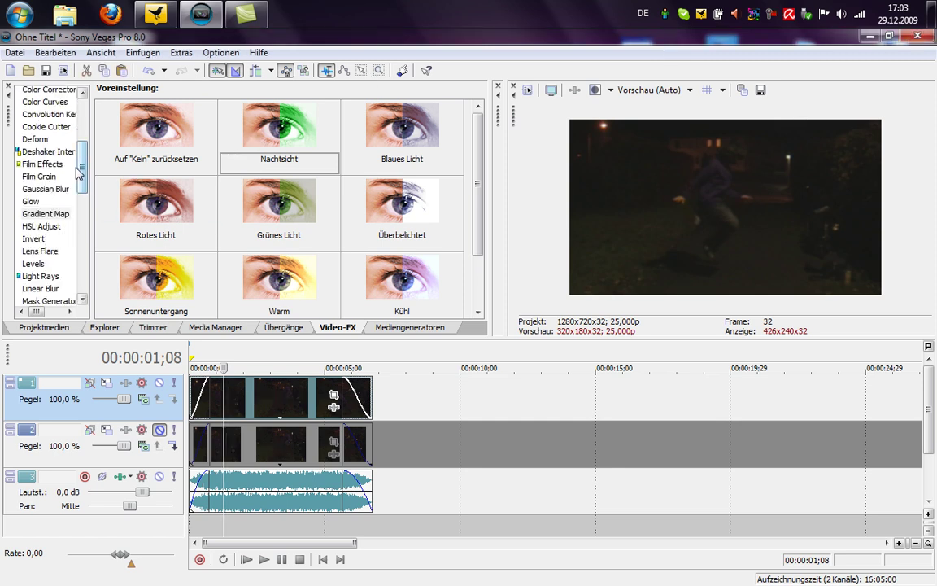
left_click(52, 126)
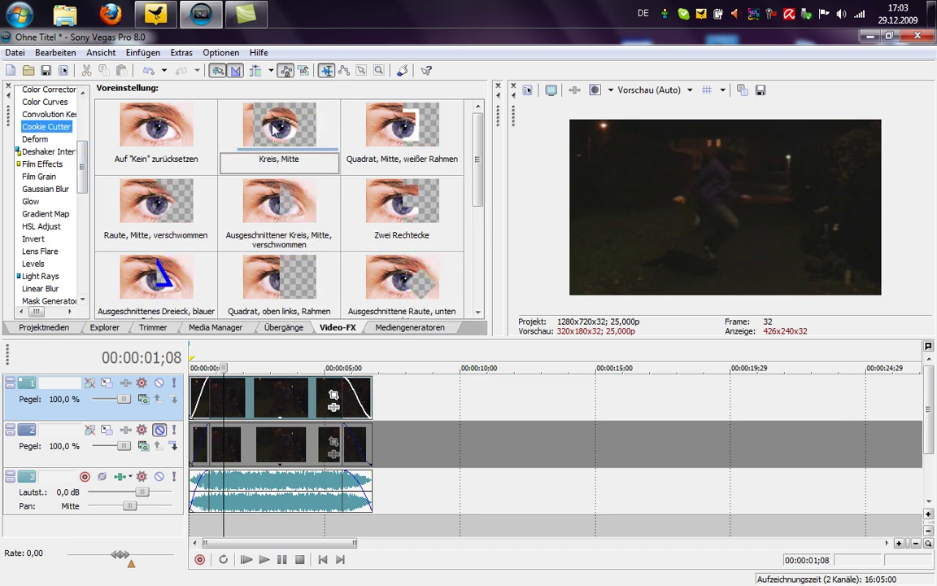
left_click_drag(269, 122, 250, 396)
left_click_drag(469, 248, 343, 226)
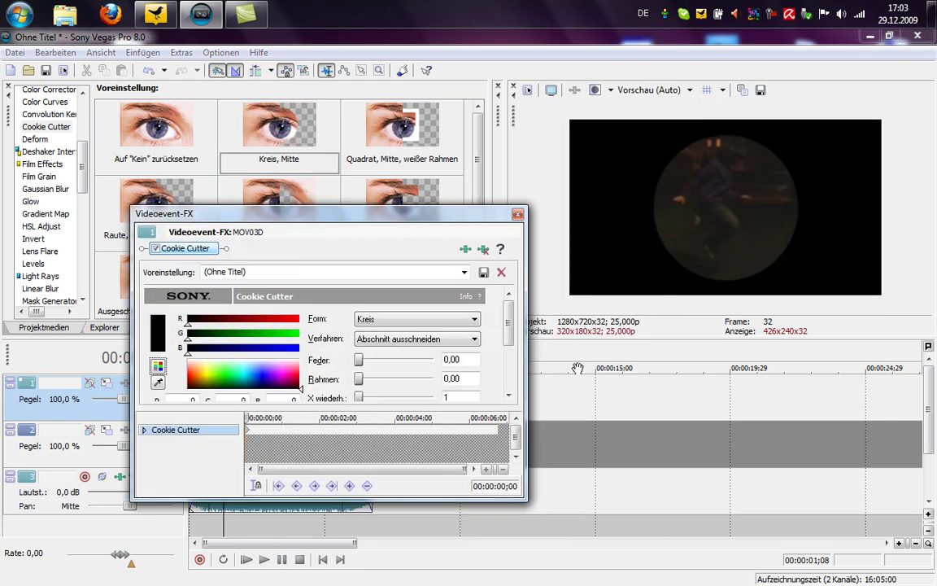
Set the Cookie Cutter circle's size to 0,260, its centre to X 0,862 and Y 0,200, and its feather to 0,16
scroll(507, 347, "down", 3)
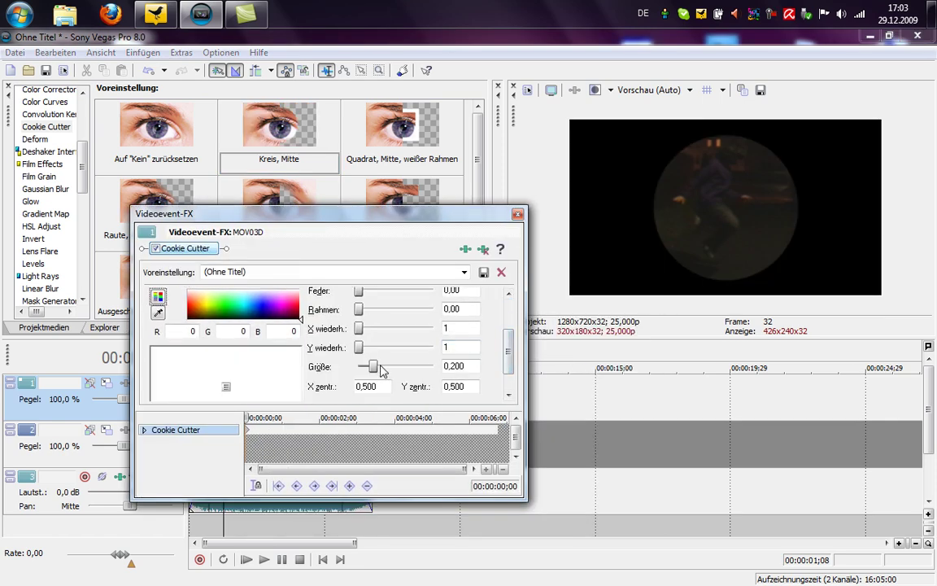
left_click_drag(373, 367, 377, 373)
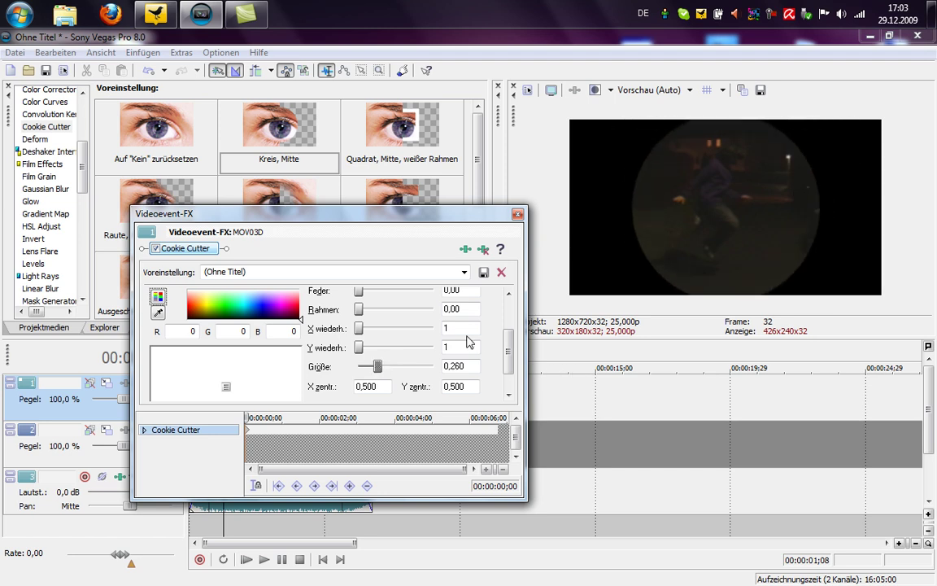
left_click_drag(227, 387, 282, 366)
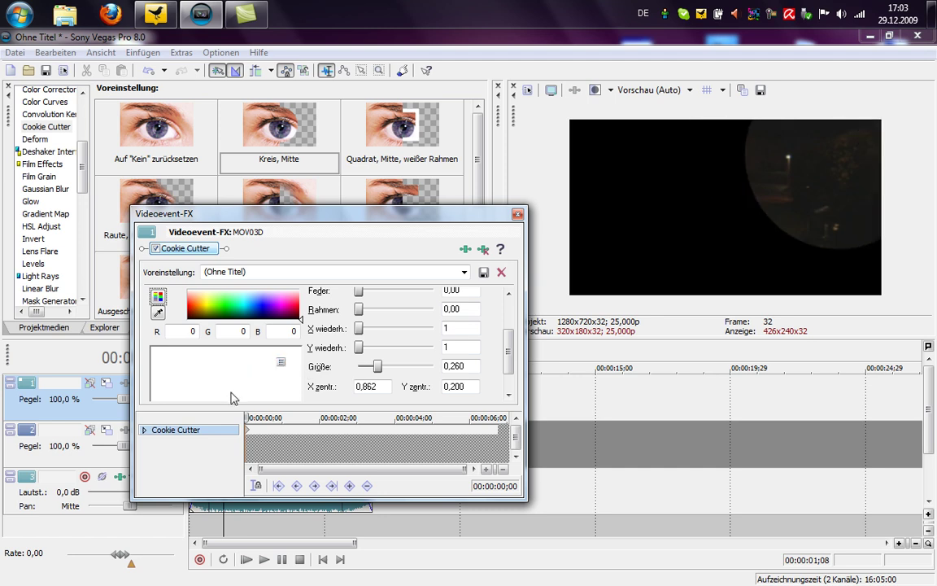
scroll(455, 313, "up", 2)
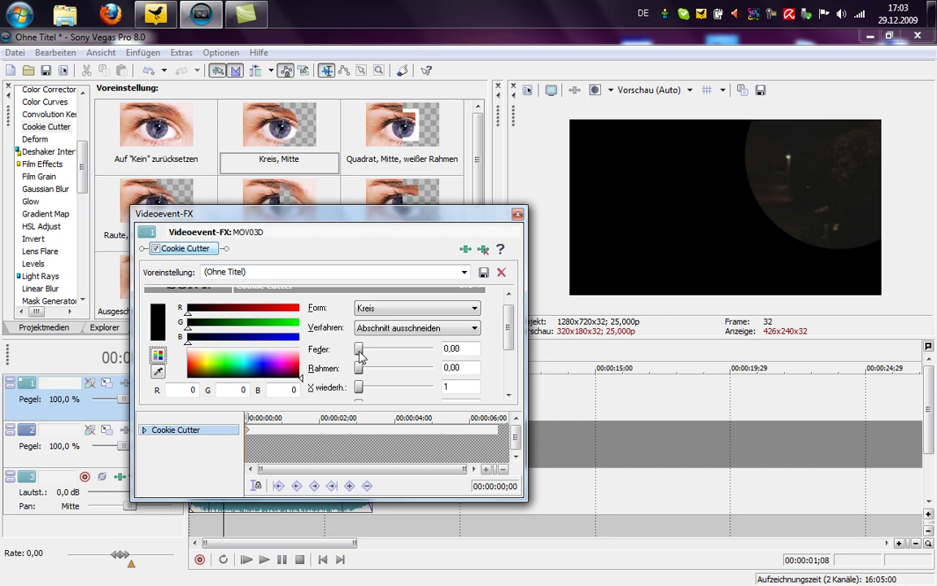
left_click_drag(362, 349, 374, 351)
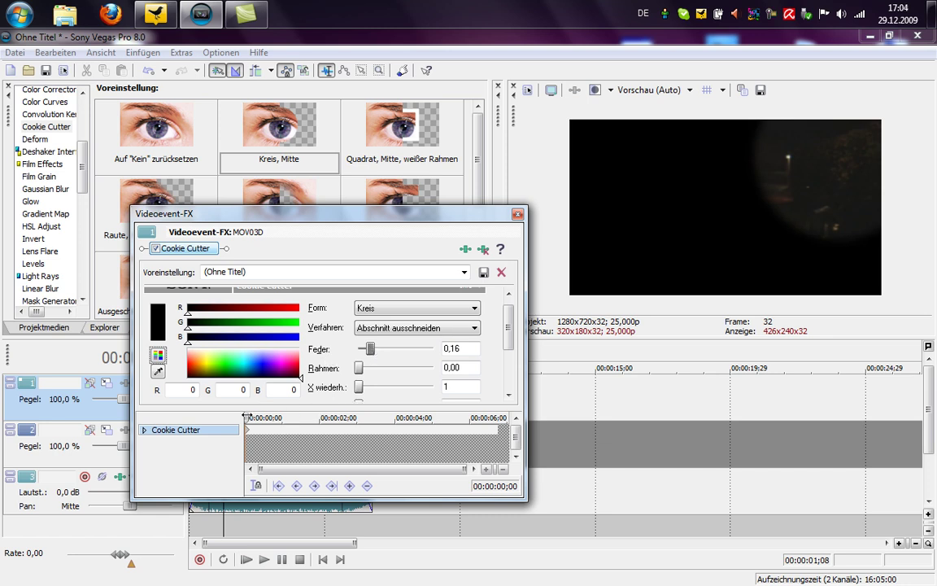
Add a Cookie Cutter keyframe at 00:00:01;05 with the circle's centre at X 0,519 and Y 0,470
left_click_drag(248, 417, 289, 417)
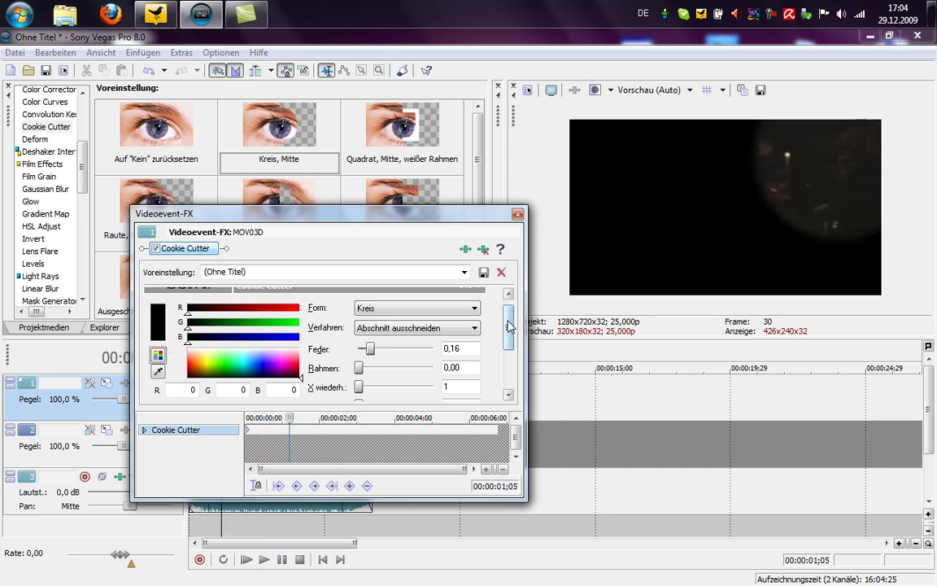
scroll(415, 322, "down", 2)
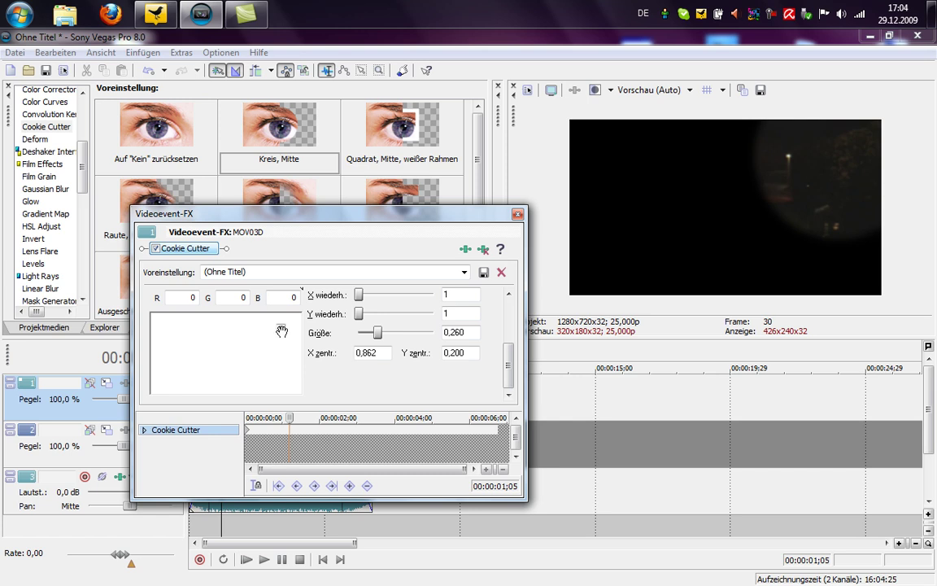
left_click_drag(280, 331, 229, 353)
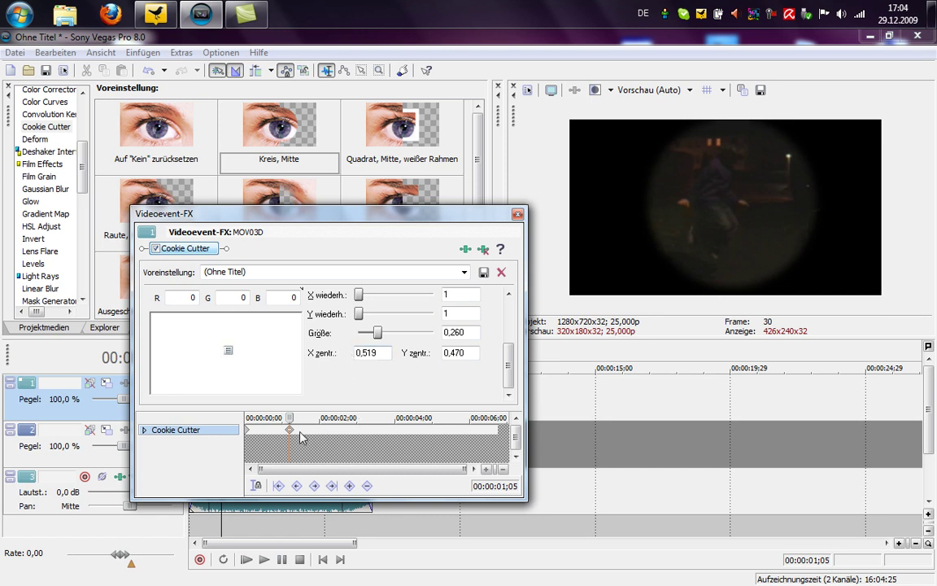
Return to the start of the event, close the Cookie Cutter settings and unmute video track 2
left_click_drag(288, 417, 247, 417)
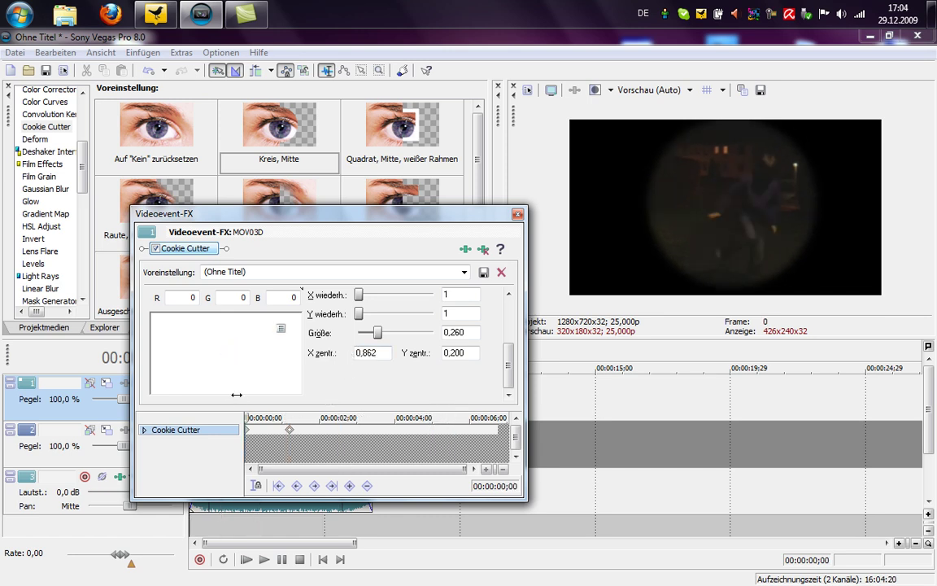
left_click(518, 214)
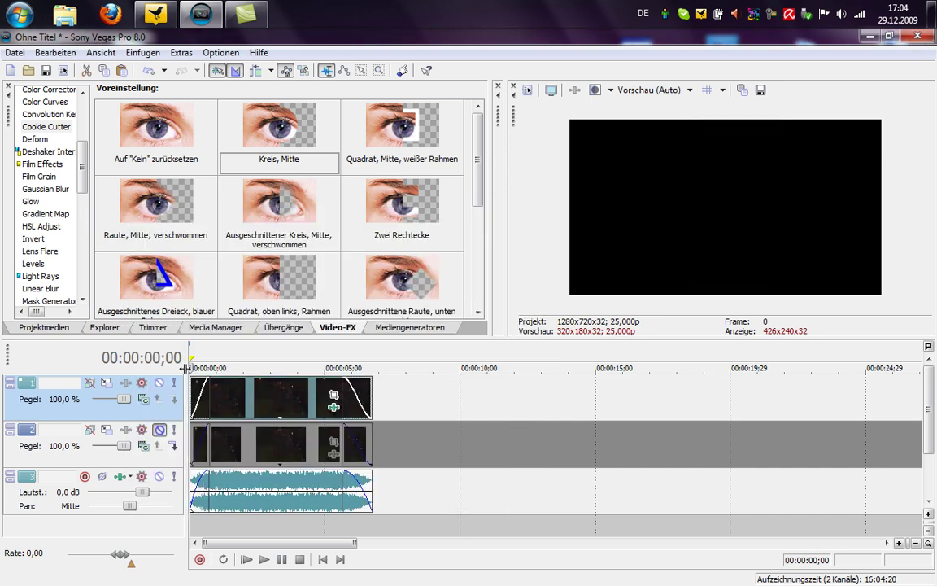
left_click(159, 430)
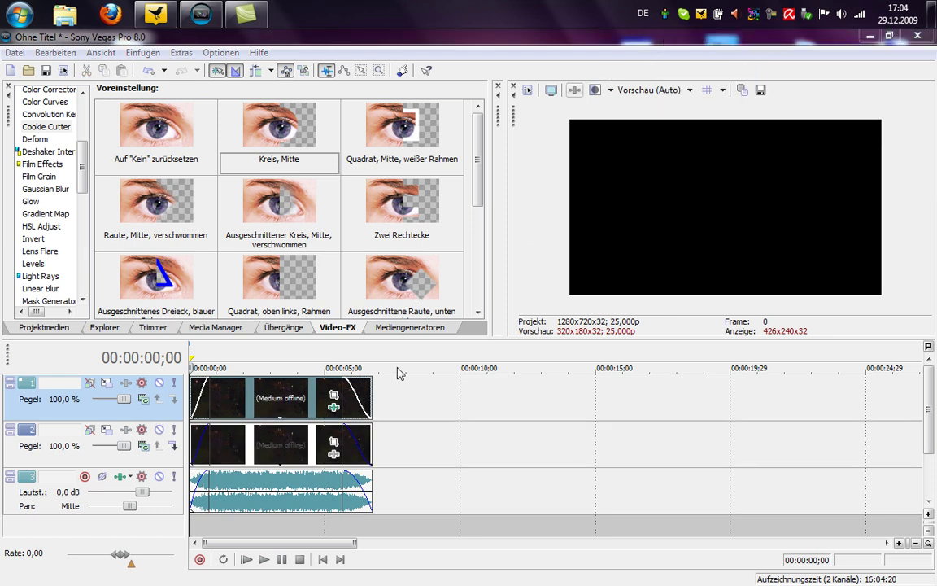
Apply the Brightness and Contrast effect with the "Heller" preset to the video event on track 1
left_click(247, 404)
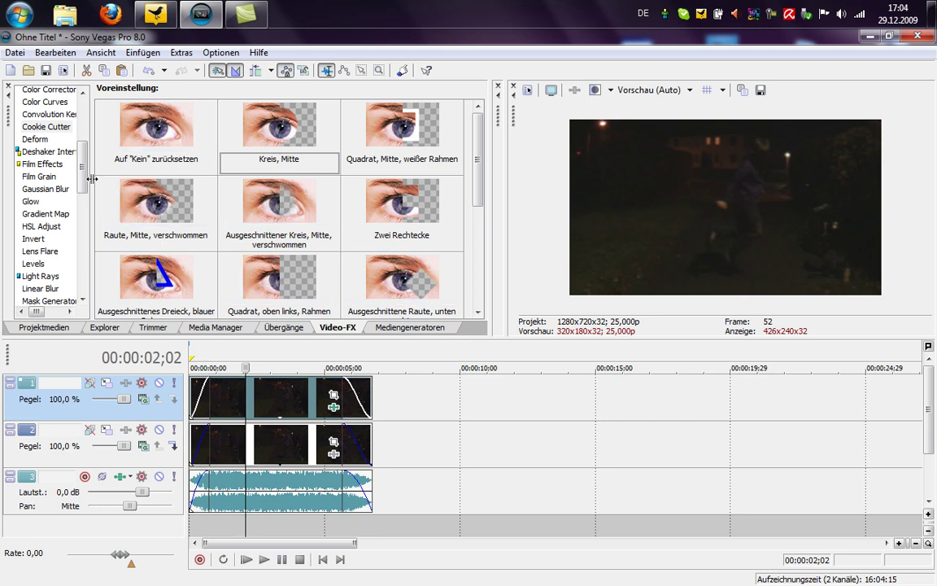
scroll(82, 163, "up", 4)
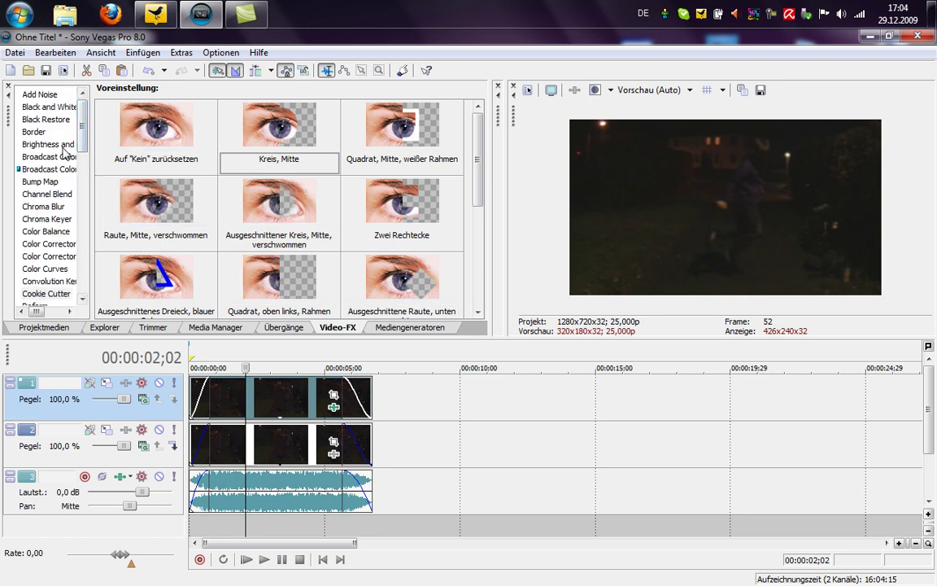
left_click(61, 145)
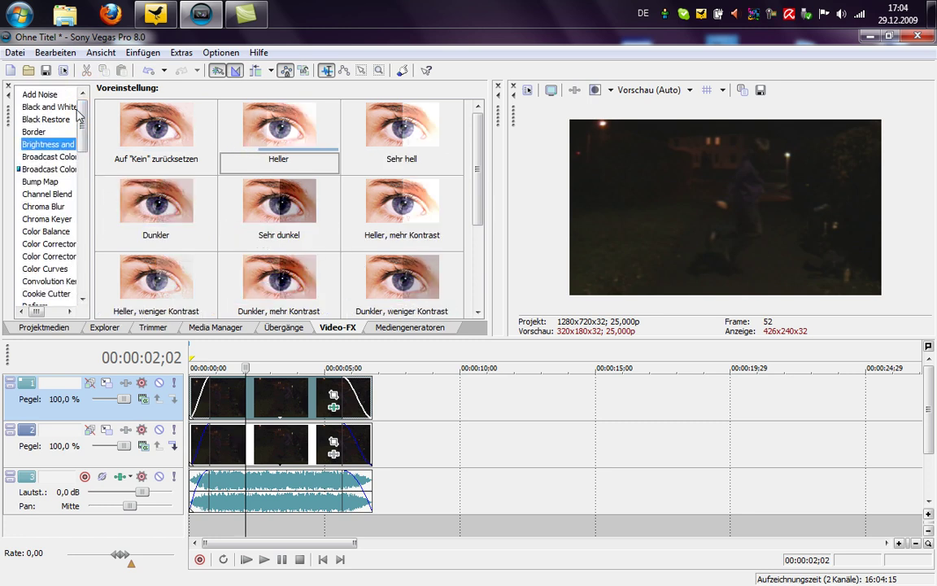
mouse_move(38, 312)
left_mouse_down()
mouse_move(58, 313)
mouse_move(31, 314)
left_mouse_up()
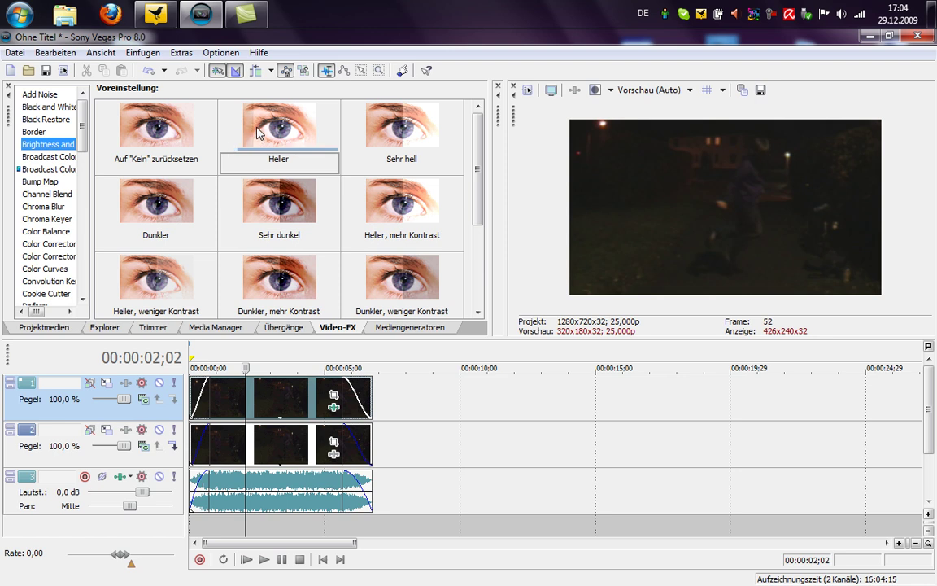
left_click_drag(269, 140, 275, 397)
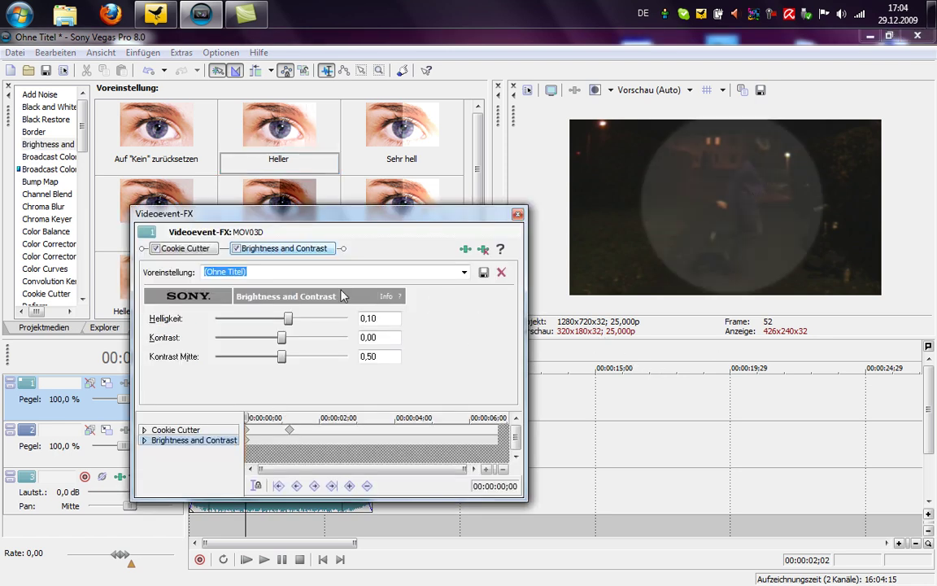
Set the Brightness and Contrast effect's brightness (Helligkeit) to 0,07 and close the event's effect settings
mouse_move(290, 322)
left_mouse_down()
mouse_move(280, 323)
mouse_move(313, 325)
mouse_move(232, 329)
mouse_move(280, 338)
mouse_move(298, 324)
mouse_move(291, 330)
left_mouse_up()
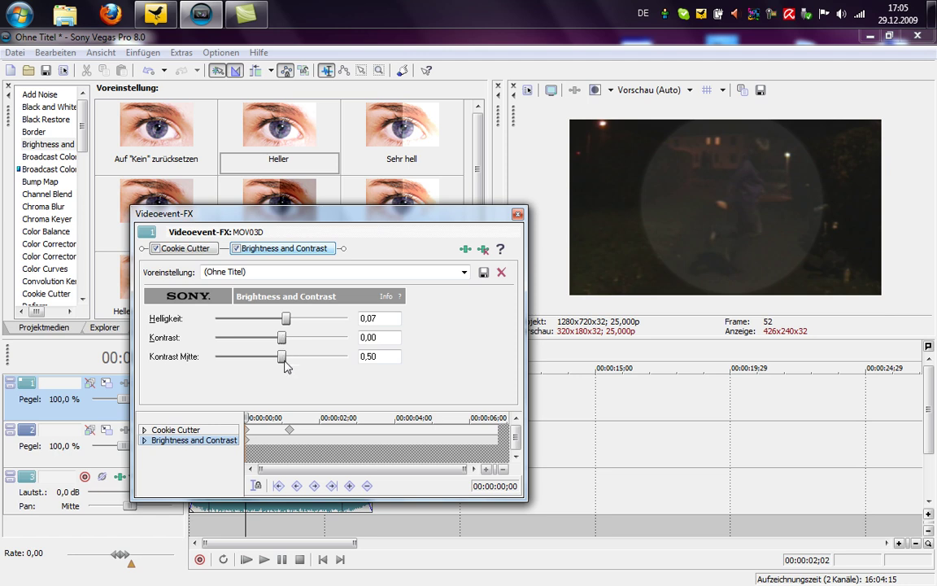
mouse_move(282, 359)
left_mouse_down()
mouse_move(310, 356)
mouse_move(282, 361)
left_mouse_up()
left_click(517, 214)
Play the brightened spotlight from the start of the timeline and stop the playback
left_click(323, 559)
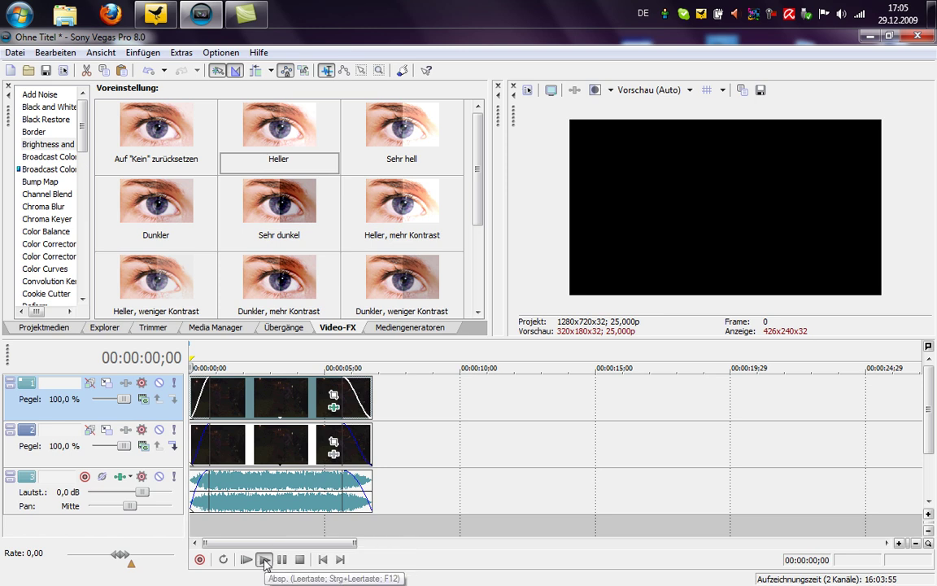
left_click(264, 559)
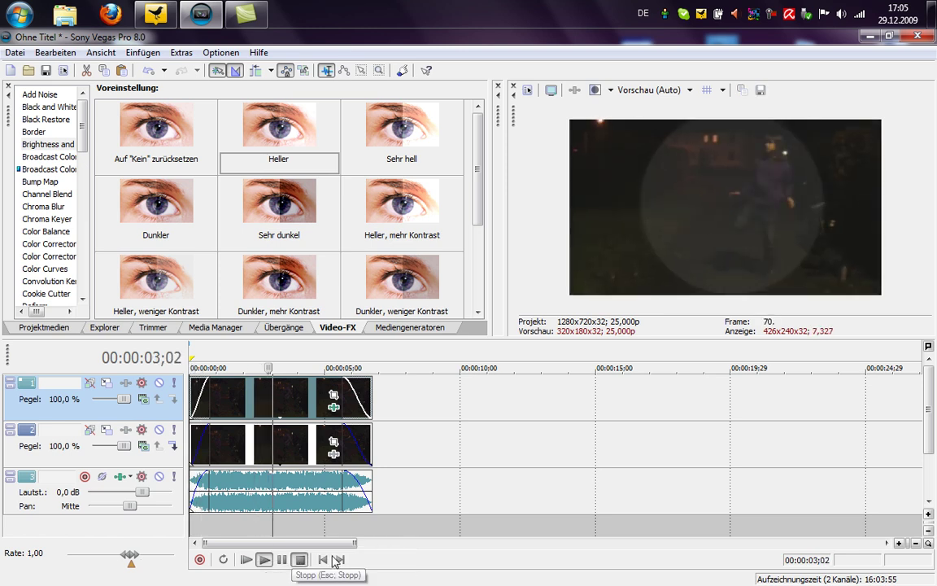
left_click(297, 560)
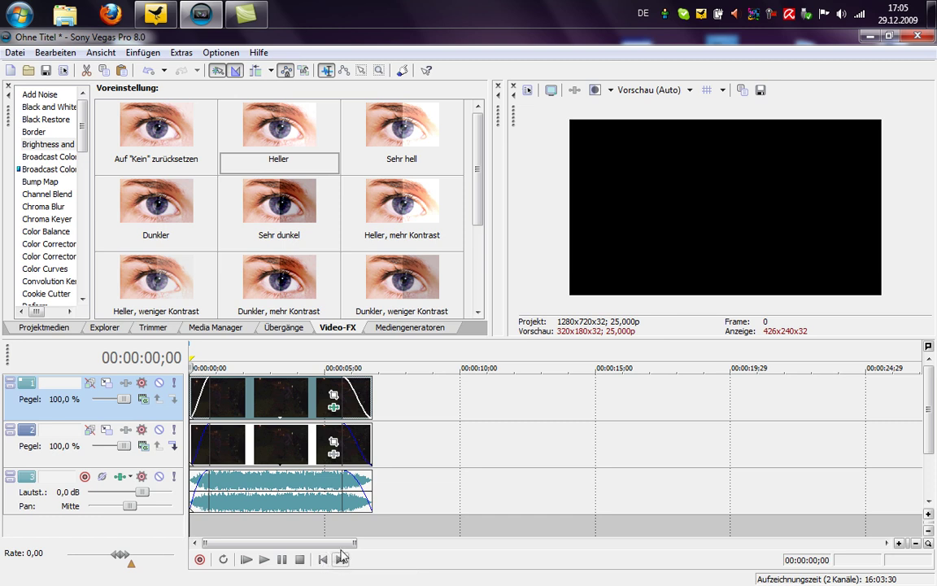
Check the spotlight's look in the preview at 00:00:03;03, 00:00:01;09 and 00:00:02;15, dismissing the notification that covers it
left_click(273, 369)
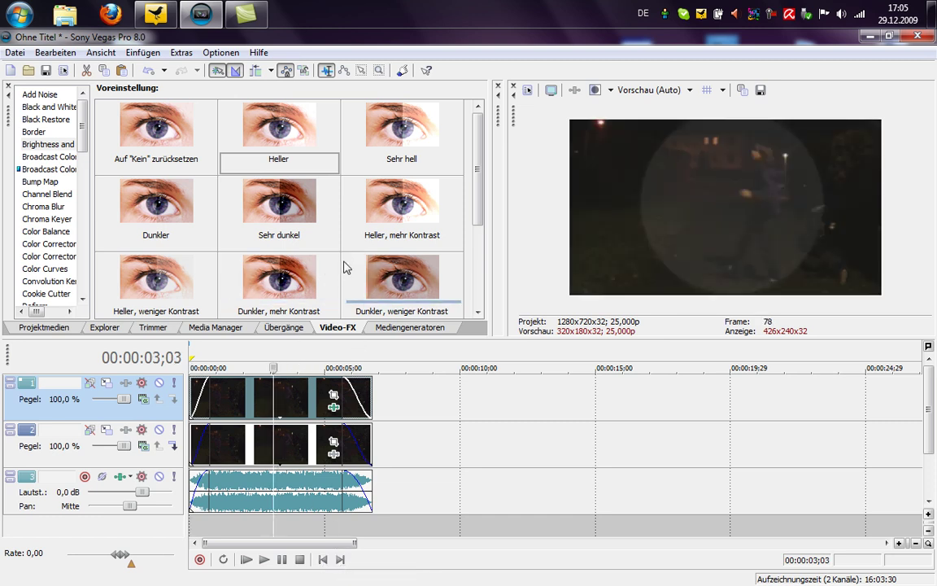
left_click(225, 392)
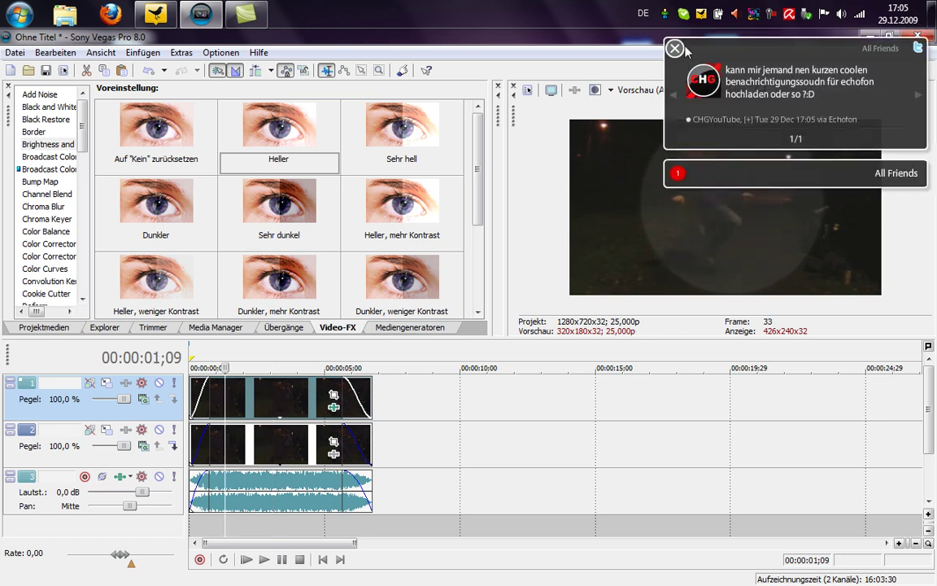
left_click(677, 49)
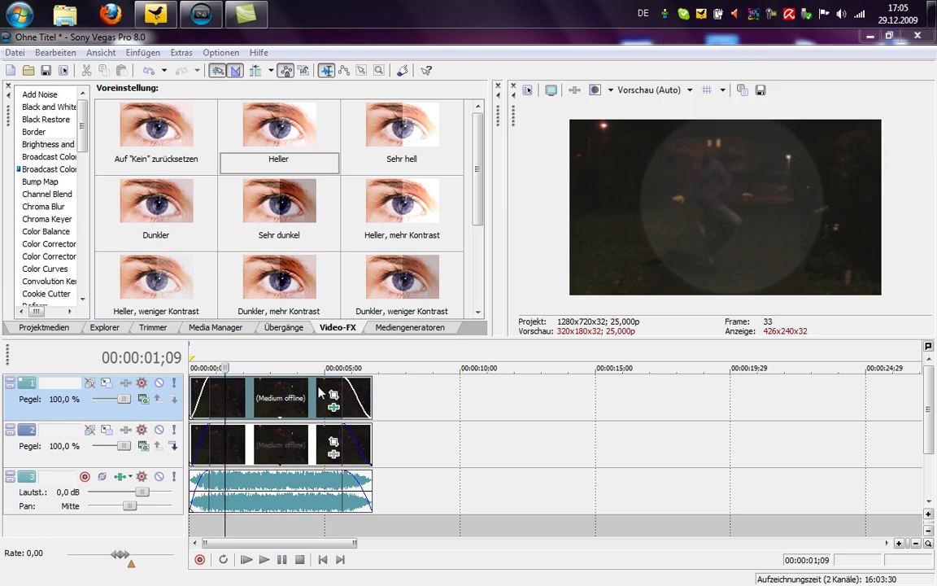
left_click(258, 393)
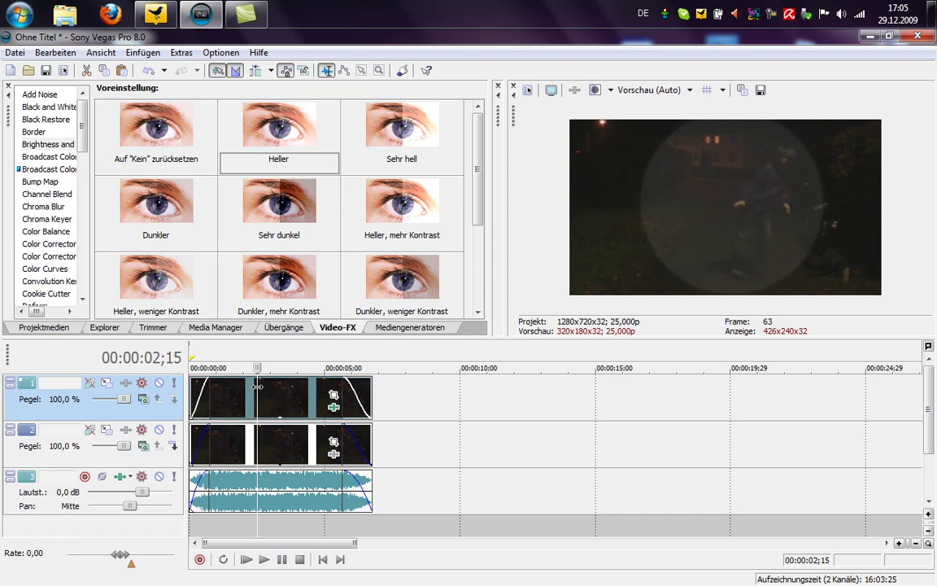